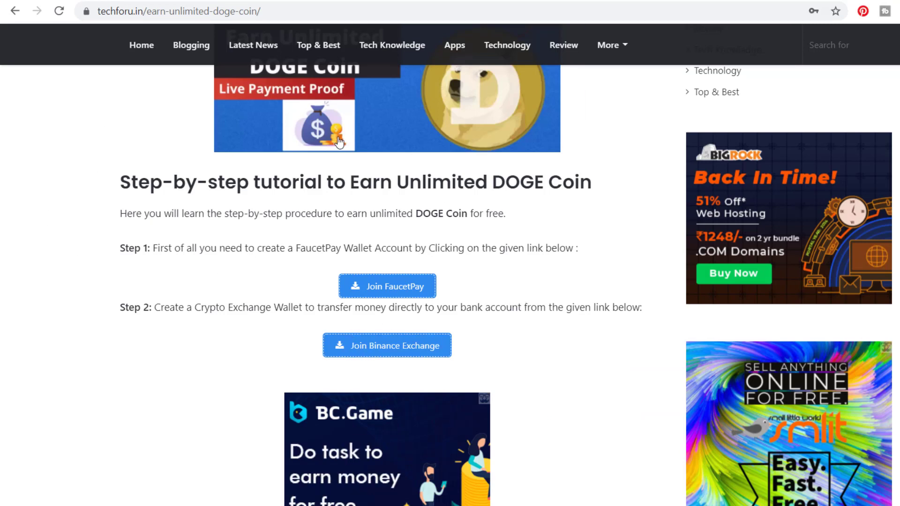
Follow the article's link for joining Binance Exchange
click(401, 348)
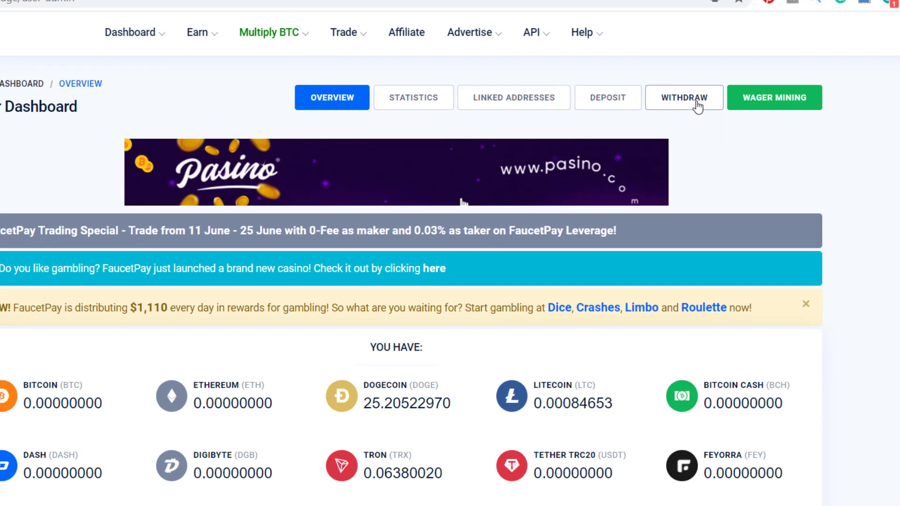
Open FaucetPay's withdrawal page and choose Tron as the coin for the normal withdrawal
click(712, 97)
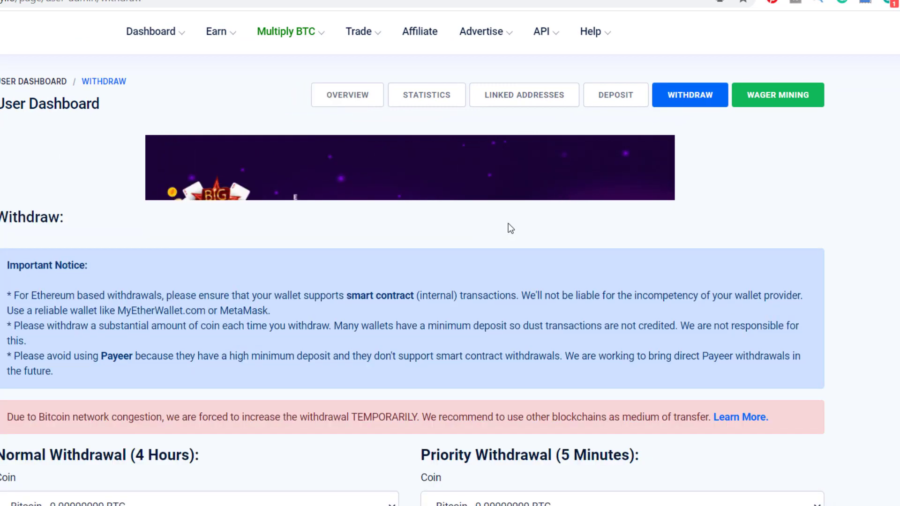
scroll(439, 274, down, 3)
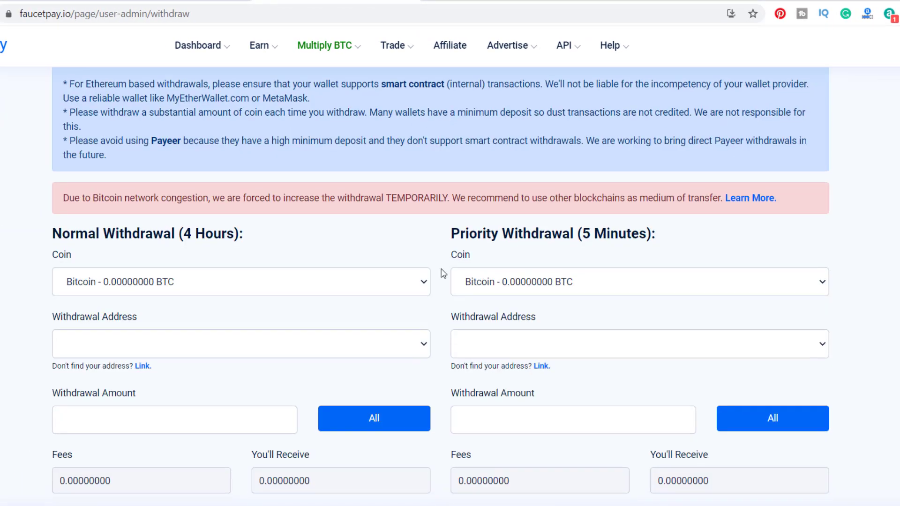
scroll(444, 273, down, 1)
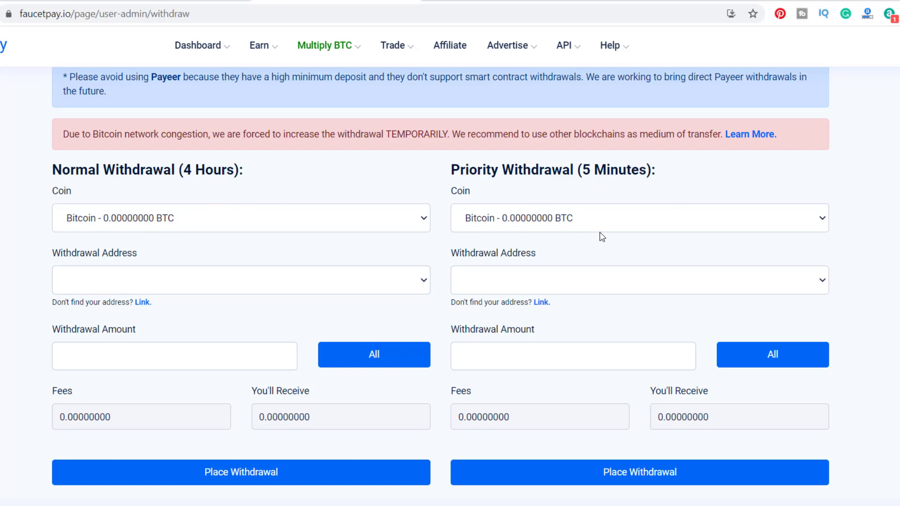
click(275, 222)
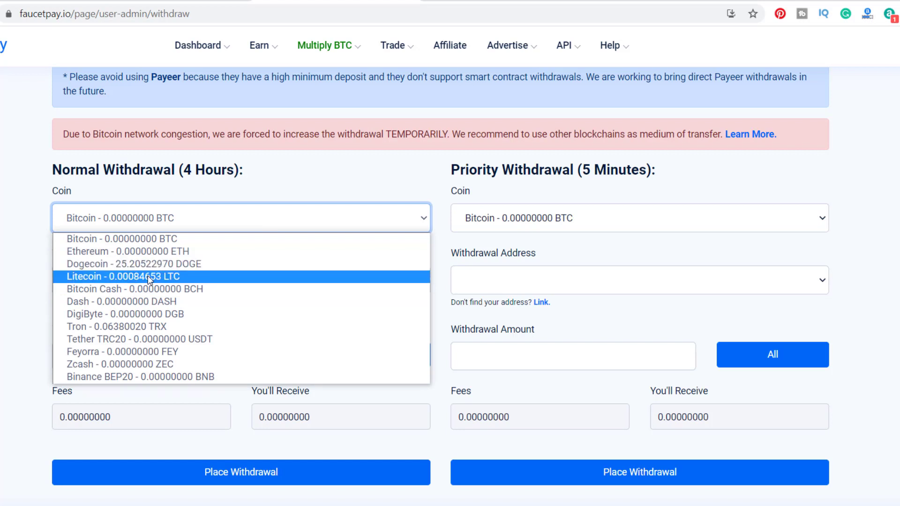
click(105, 323)
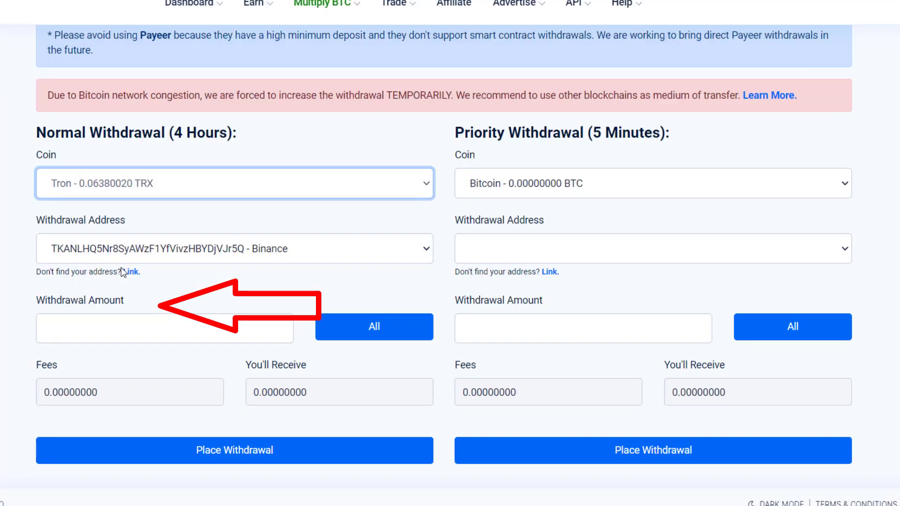
Go to the linked addresses from the withdrawal form and unlink the Tron address labelled Binance
click(140, 303)
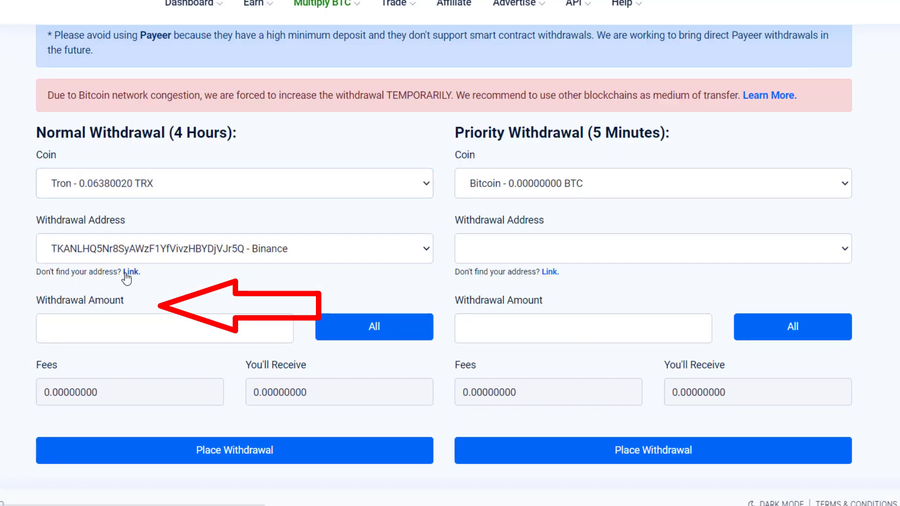
click(125, 273)
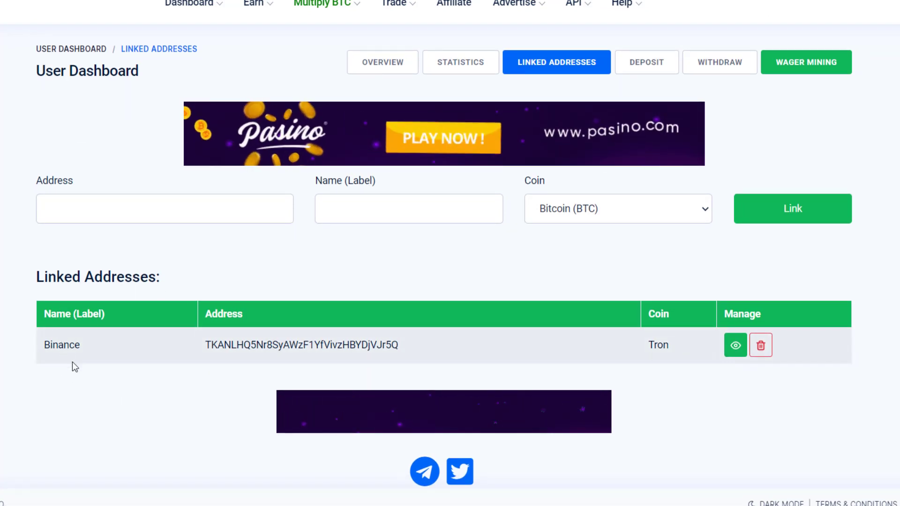
click(761, 345)
click(519, 49)
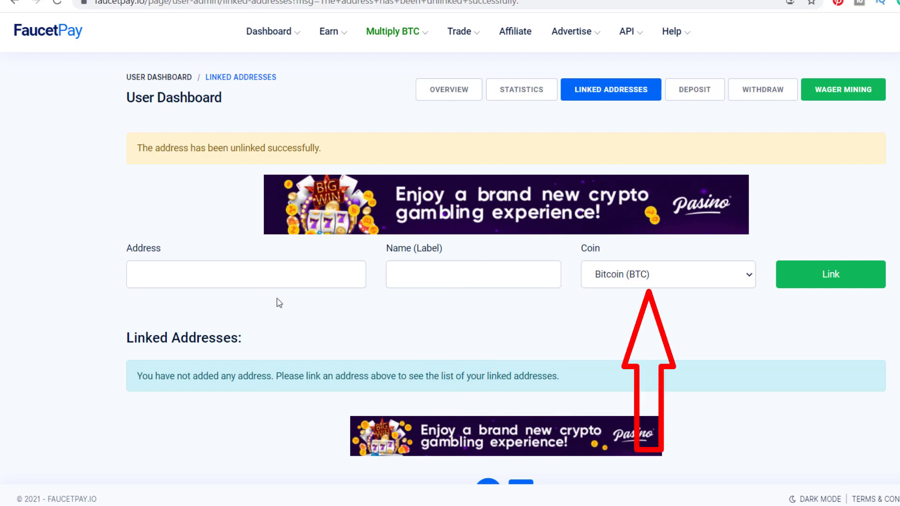
click(297, 279)
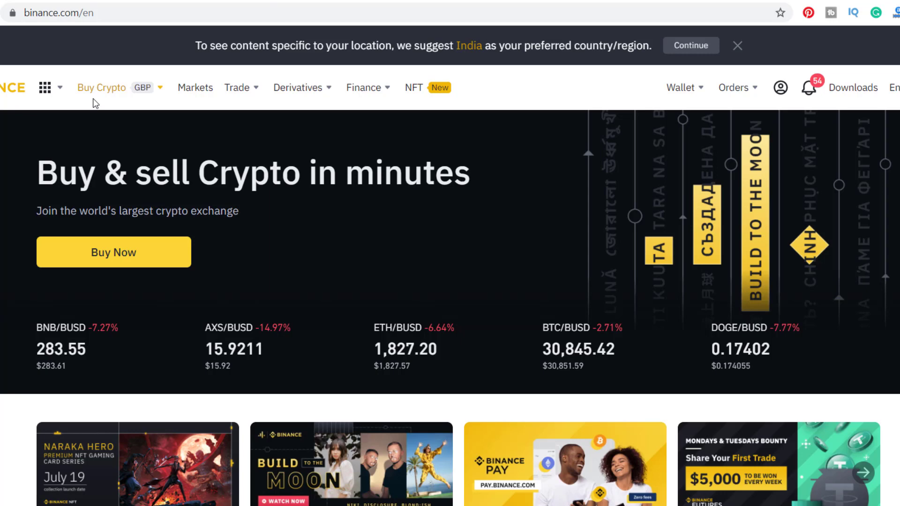
Switch to Binance and open the crypto deposit page from the Fiat and Spot wallet
mouse_move(699, 105)
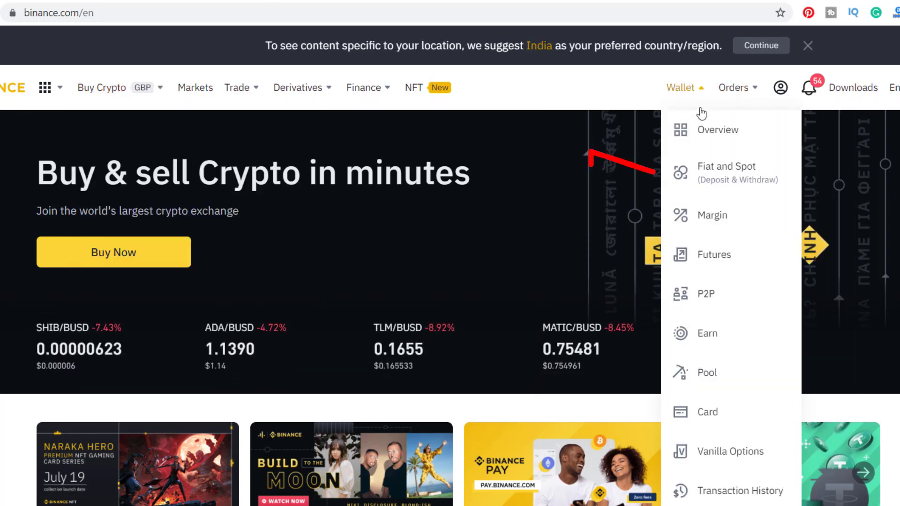
click(710, 178)
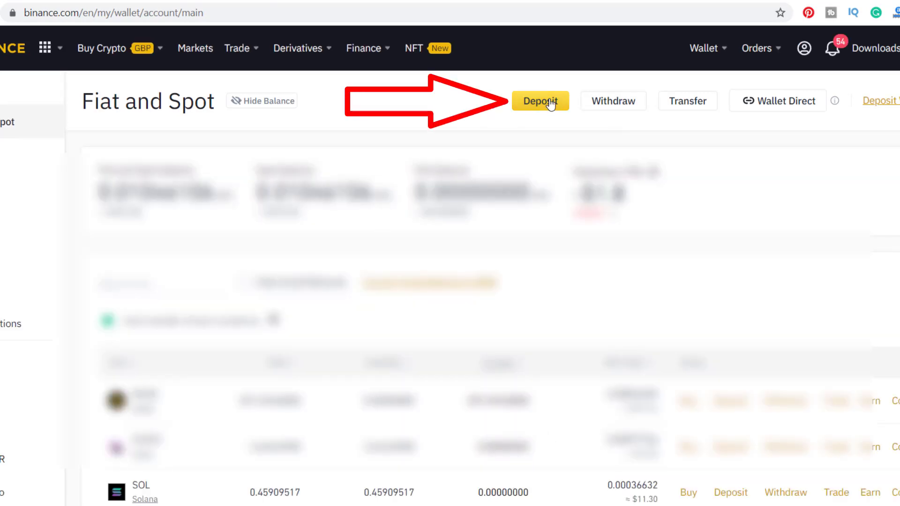
click(551, 105)
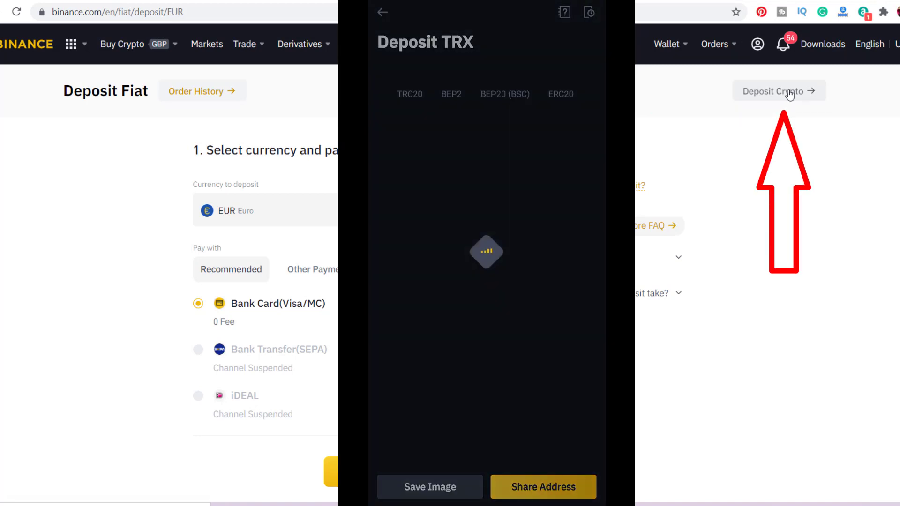
click(779, 91)
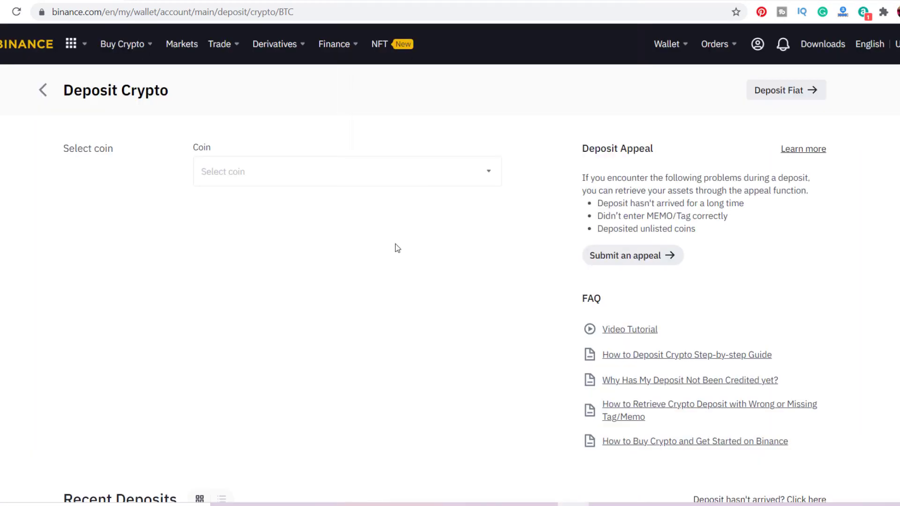
Open the choice of deposit coins and search it for "trx"
click(372, 174)
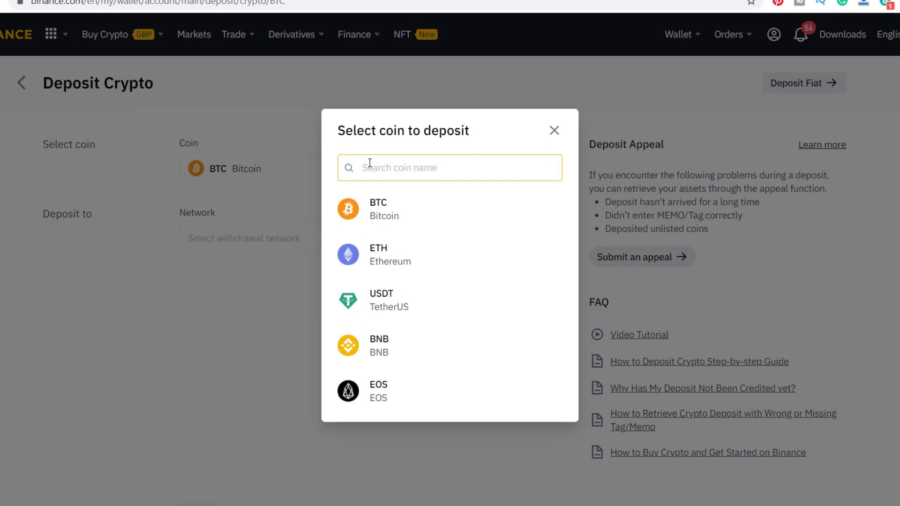
text(tr)
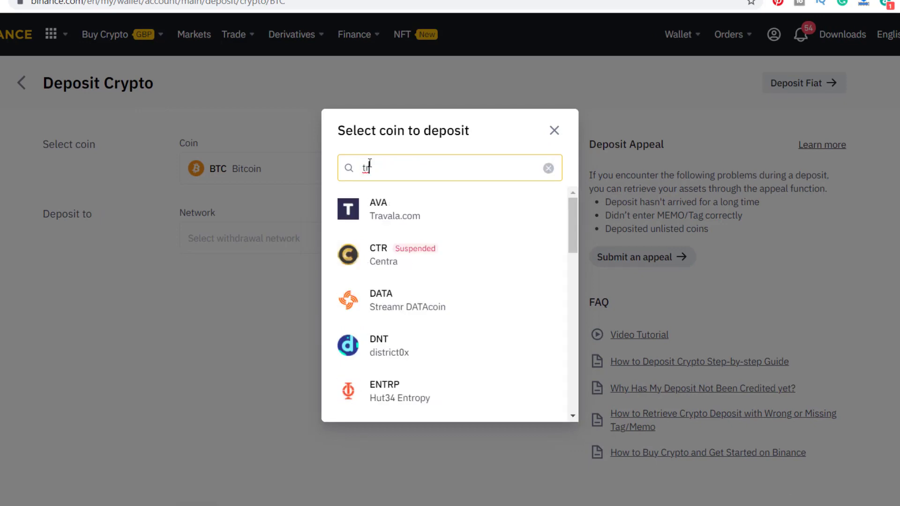
text(x)
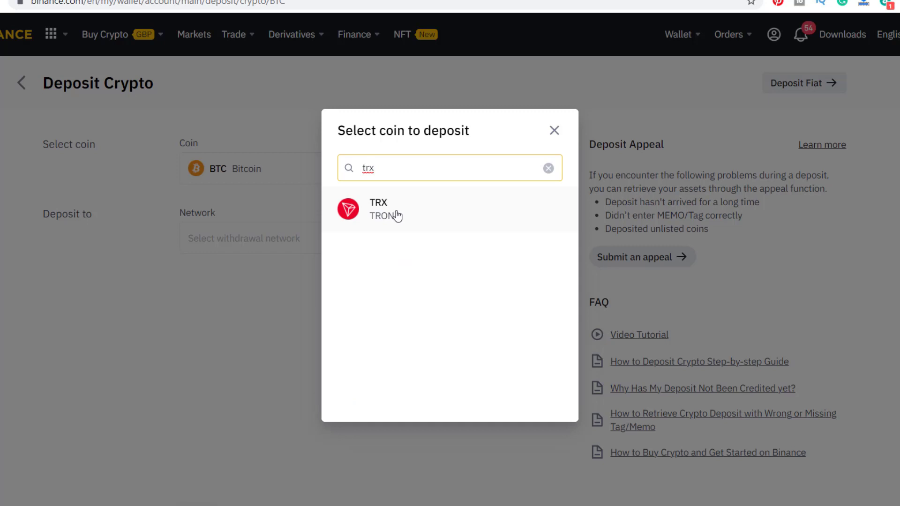
key(BackSpace)
key(BackSpace)
key(BackSpace)
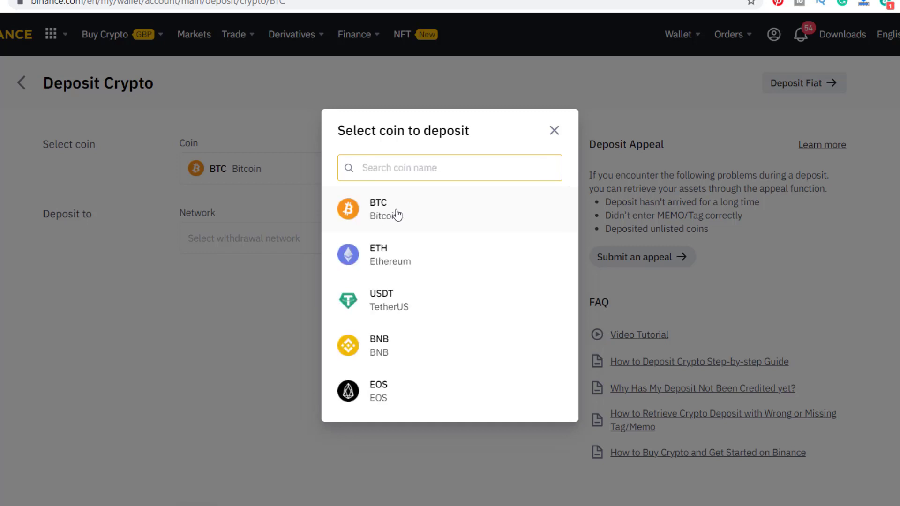
text(s)
key(BackSpace)
text(do)
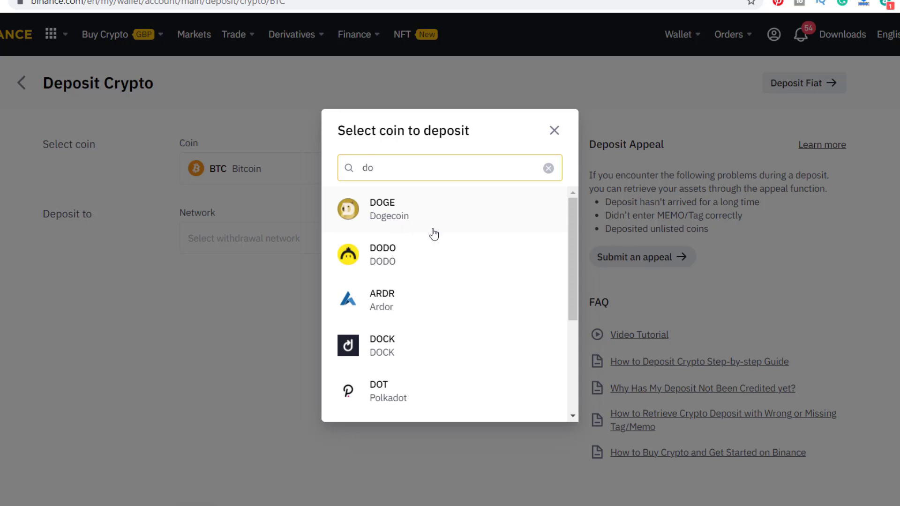
Replace the coin search with "trx" and choose TRX (TRON) as the coin to deposit
drag(394, 173, 351, 174)
text(trx)
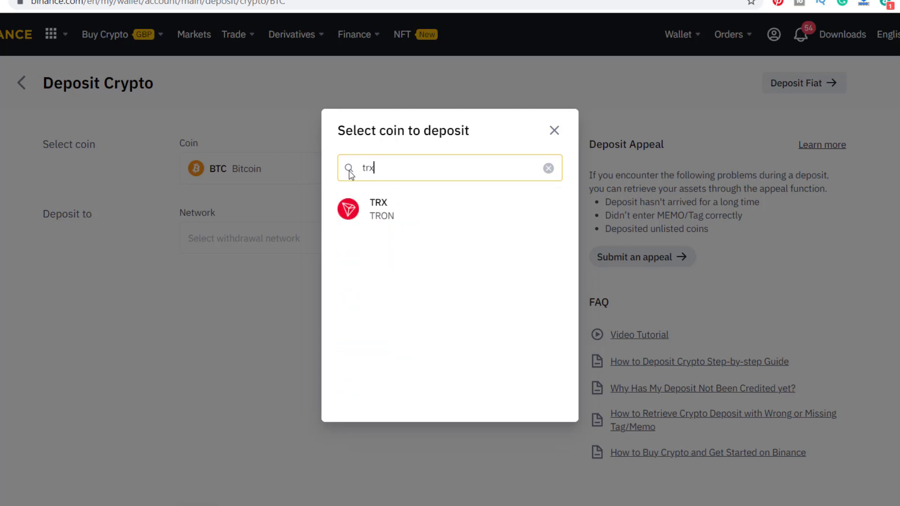
click(375, 215)
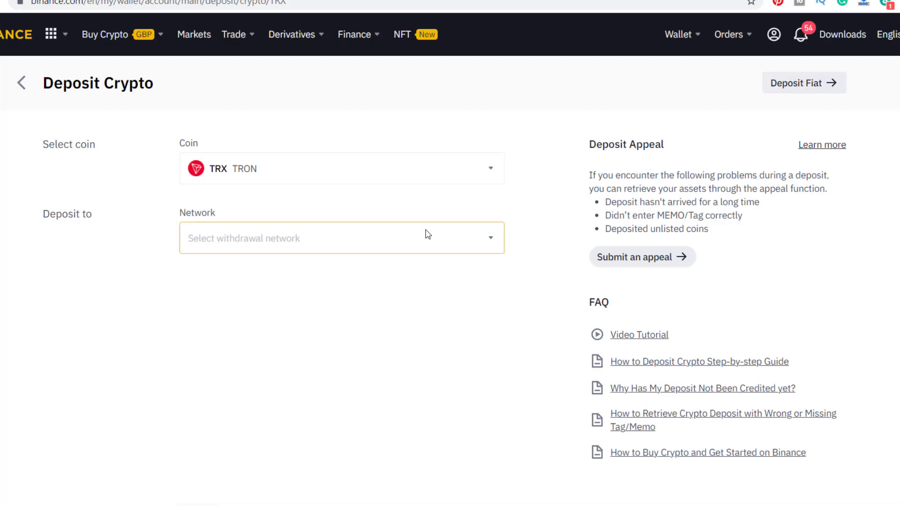
Set the deposit network to TRC20 Tron (TRX) and copy the deposit address
click(497, 242)
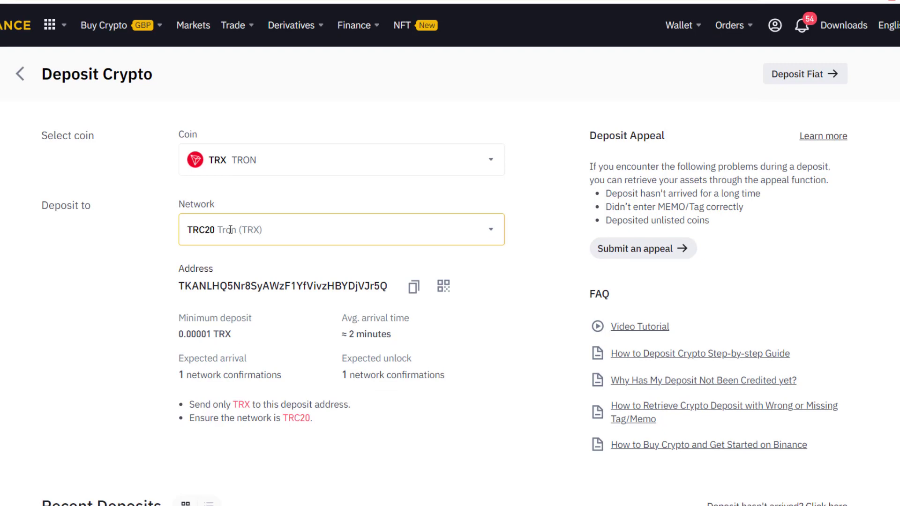
click(414, 288)
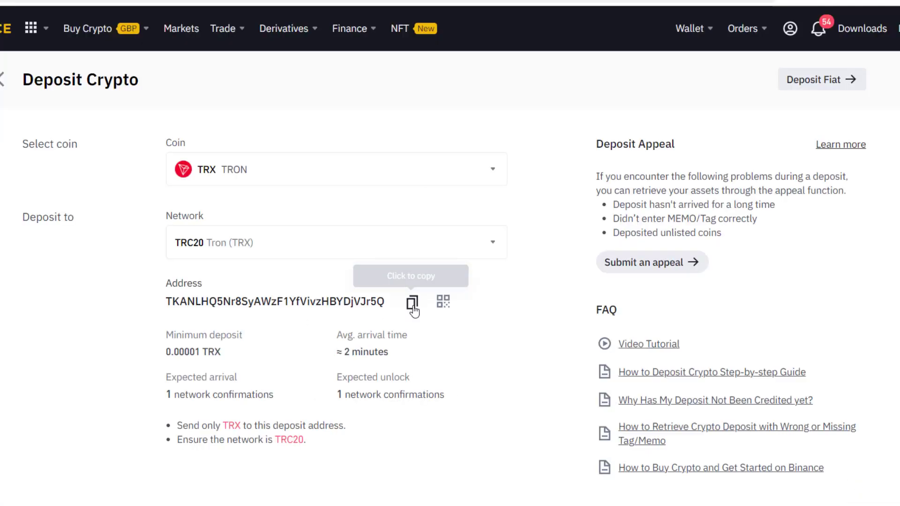
click(413, 286)
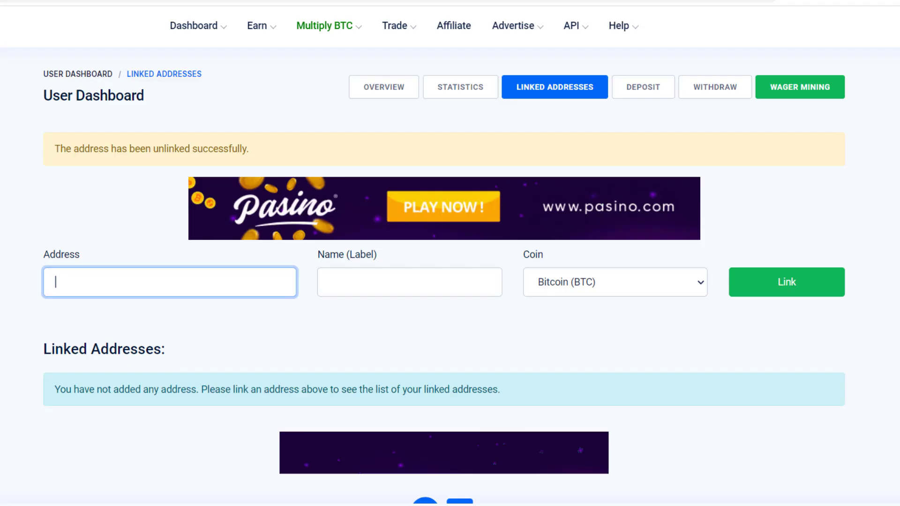
Switch to FaucetPay and link the copied deposit address with the label TRC20 and the coin Tron (TRX)
key(ctrl+v)
click(337, 282)
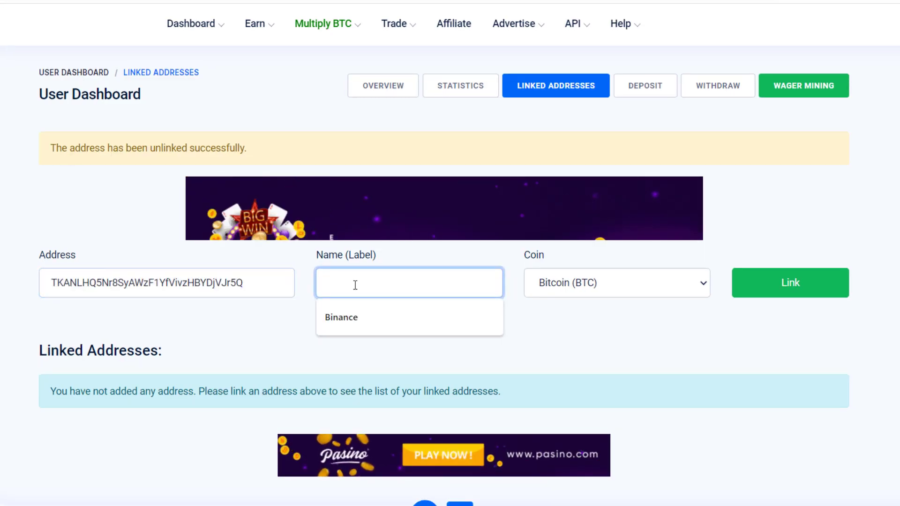
text(TR)
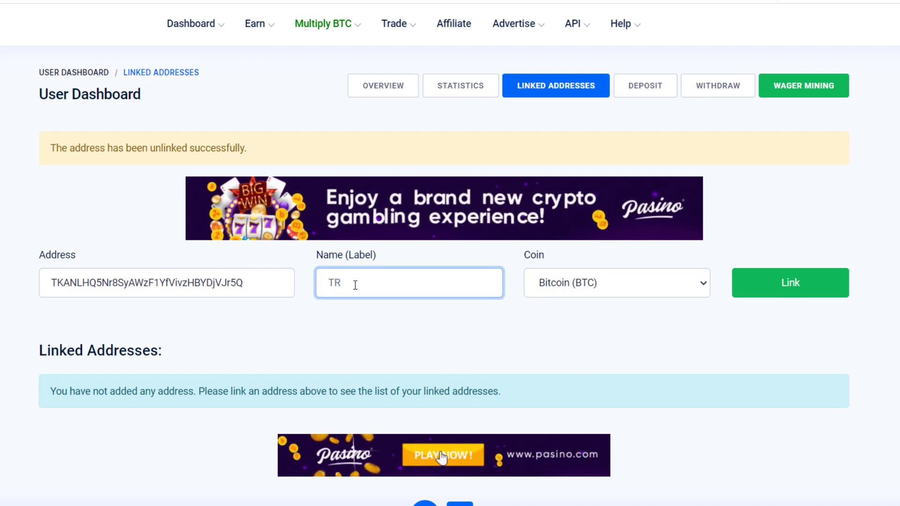
text(C2)
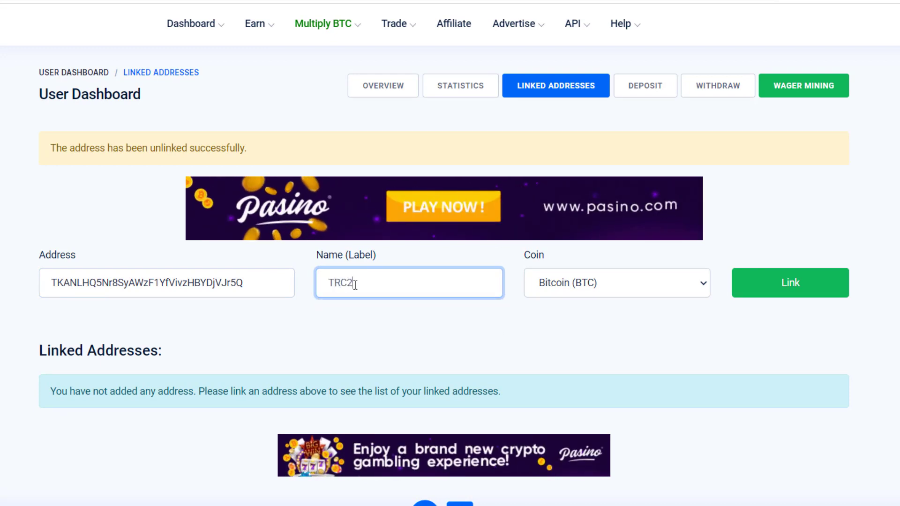
text(0)
click(617, 283)
click(611, 397)
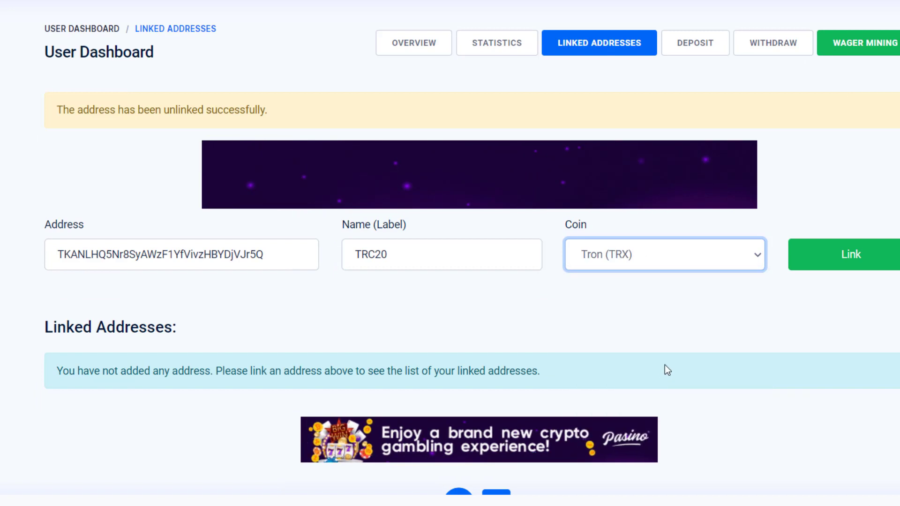
click(868, 268)
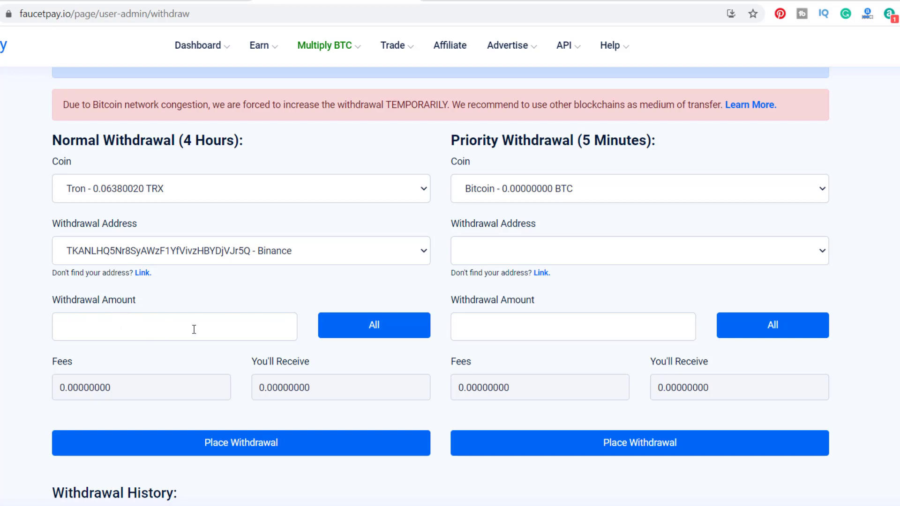
Fill in the entire Tron balance as the normal withdrawal amount
click(403, 336)
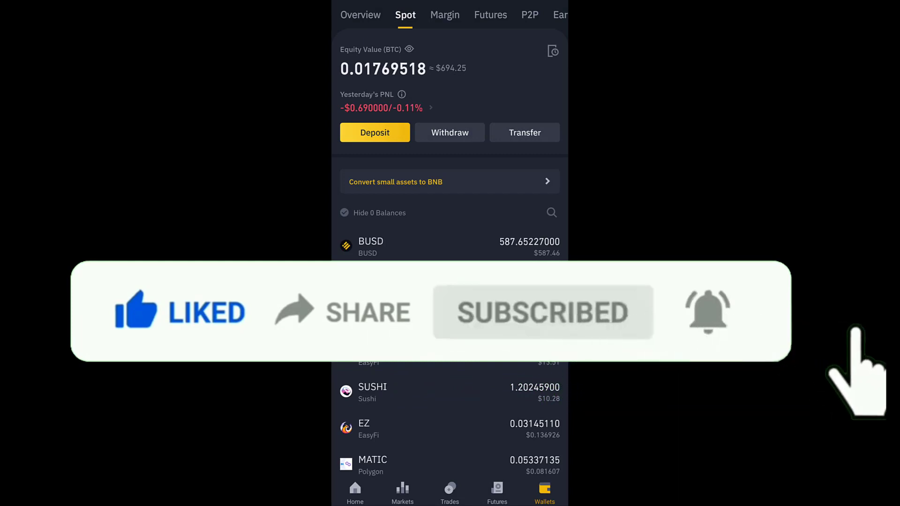
Switch to the Binance mobile app's spot wallet, open Ethereum and go to its ETH/USDT trading pair
scroll(450, 253, down, 3)
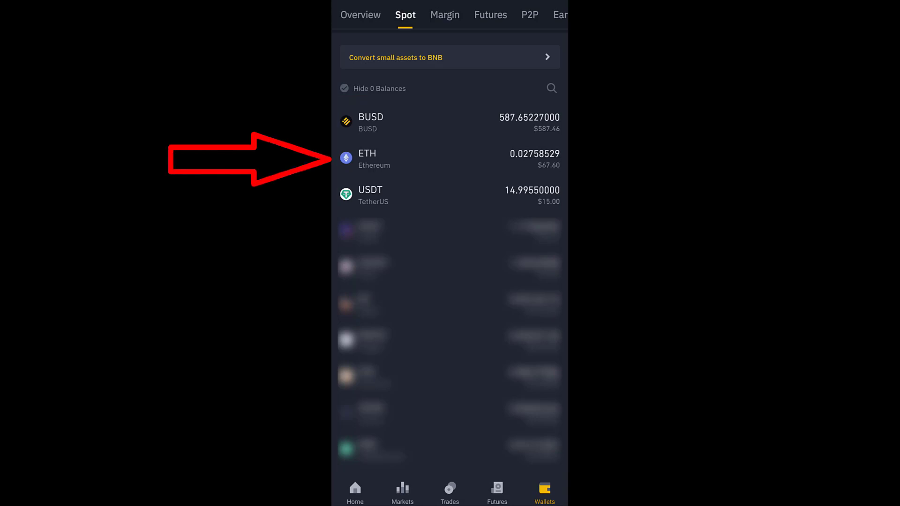
click(374, 159)
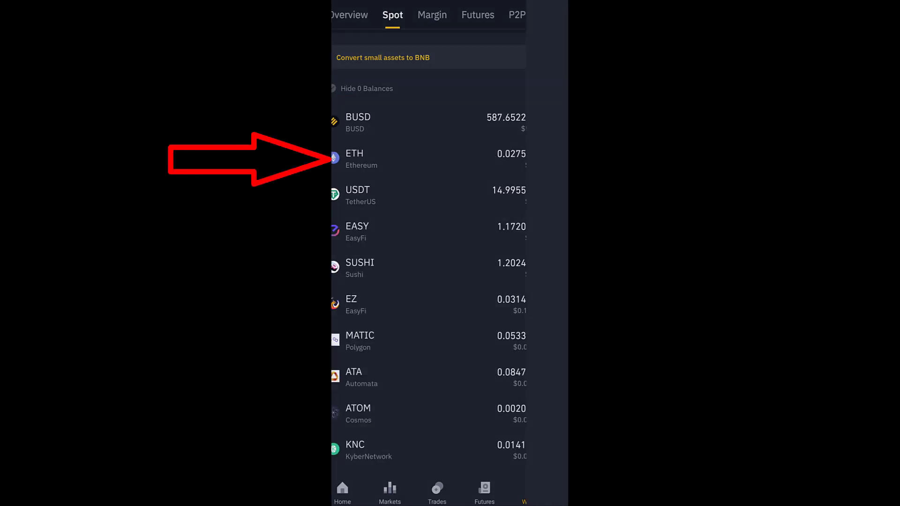
scroll(450, 253, down, 3)
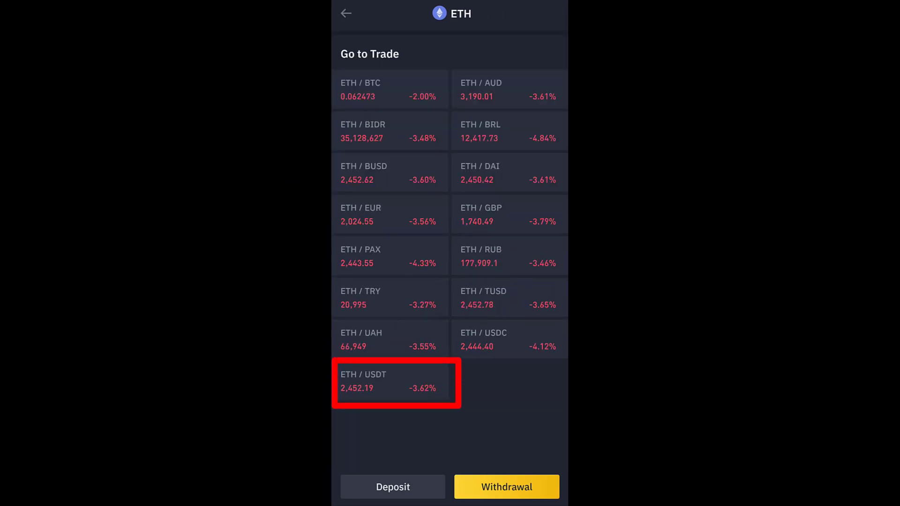
click(389, 381)
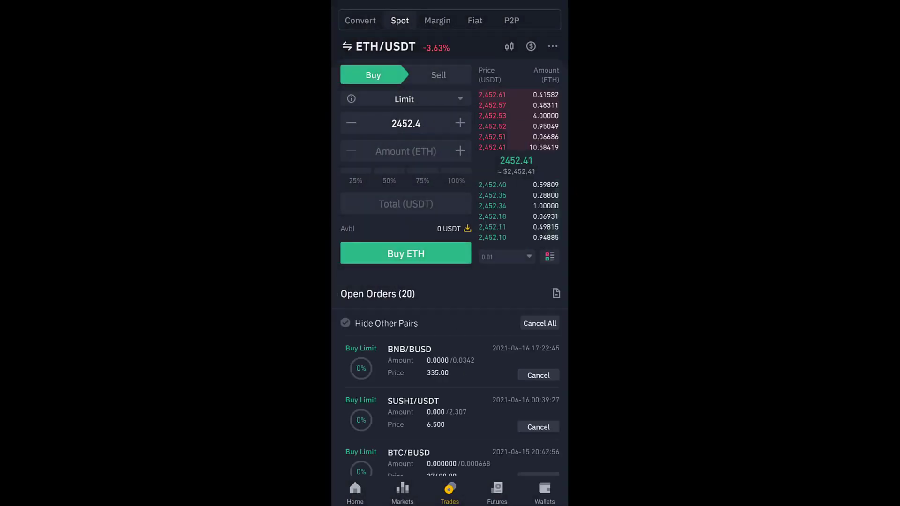